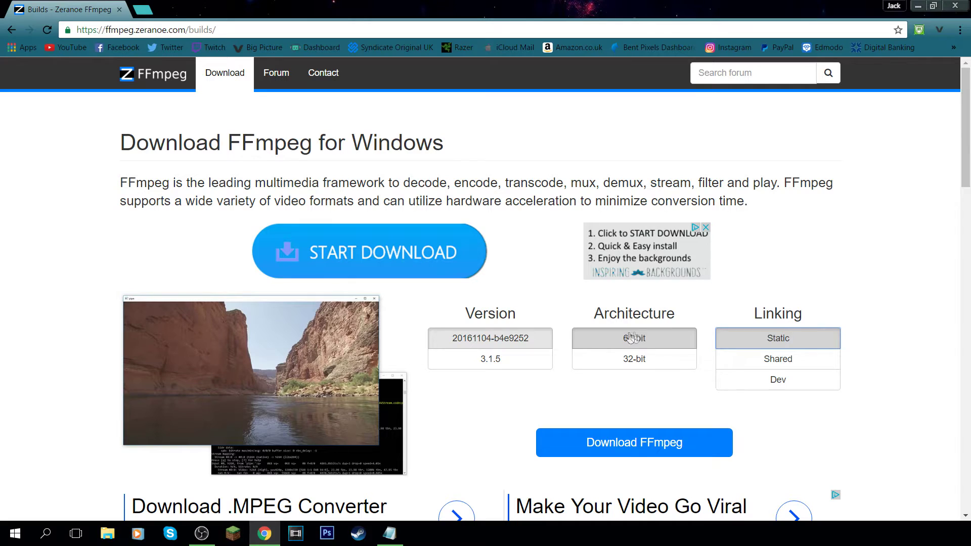
# - Download the 64-bit static FFmpeg build
pyautogui.click(636, 444)
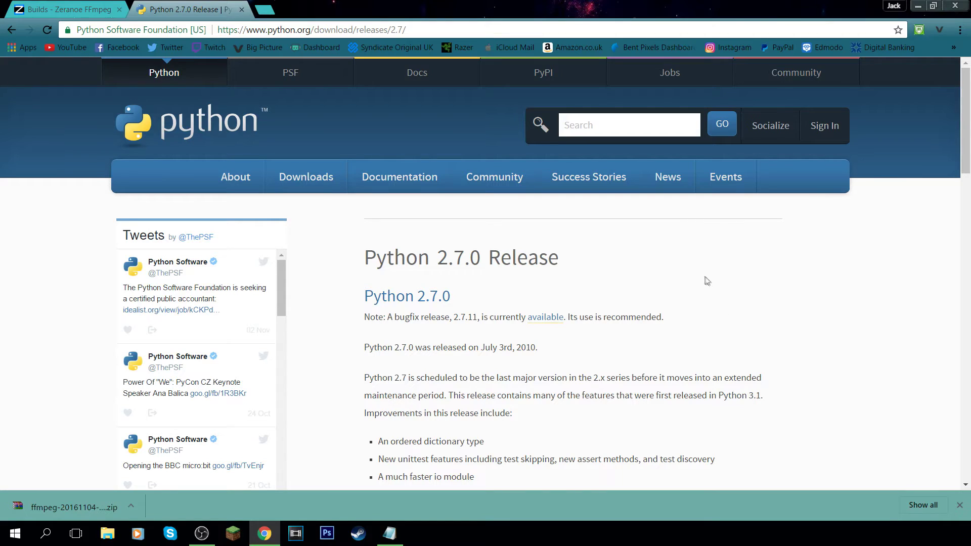
# - Download the Windows X86-64 MSI Installer for Python 2.7.0
pyautogui.scroll(-3, 652, 289)
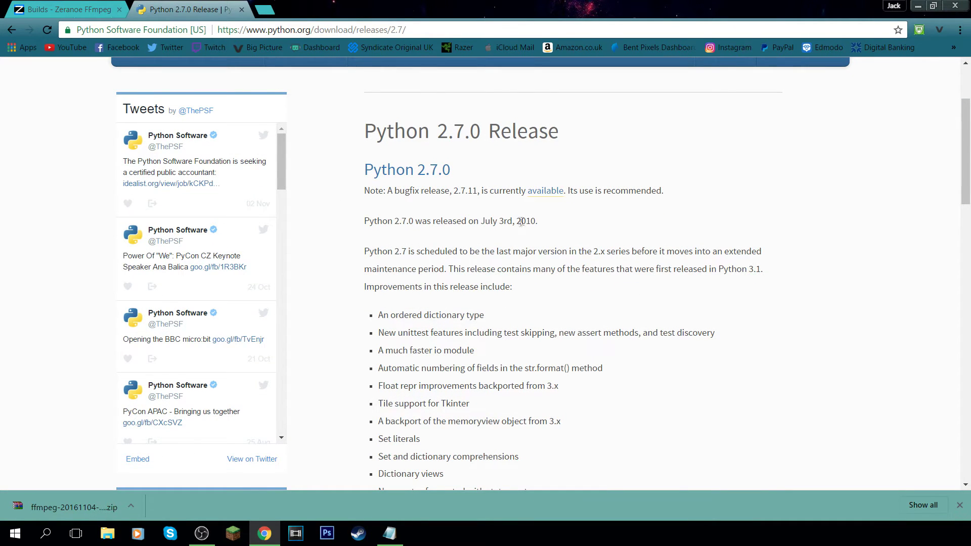
pyautogui.scroll(-9, 521, 221)
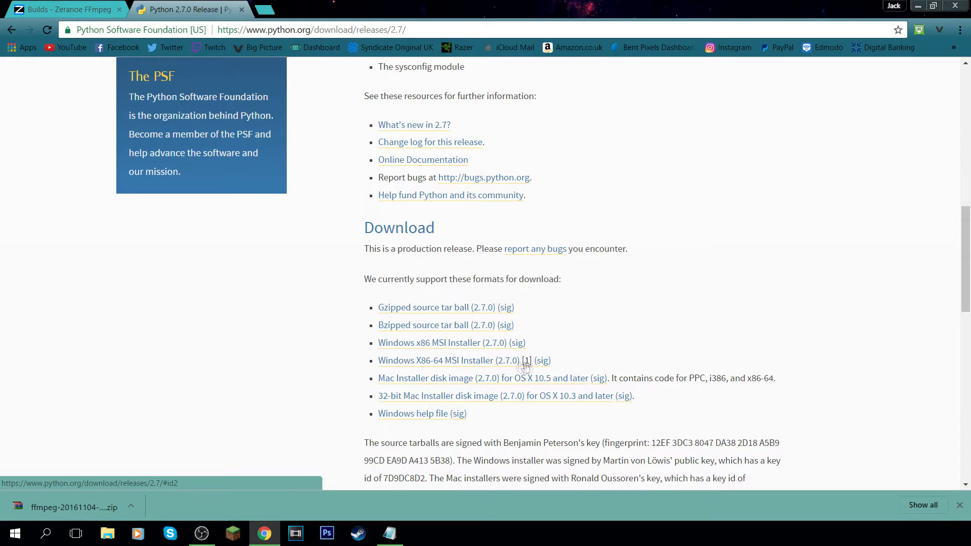
pyautogui.click(427, 363)
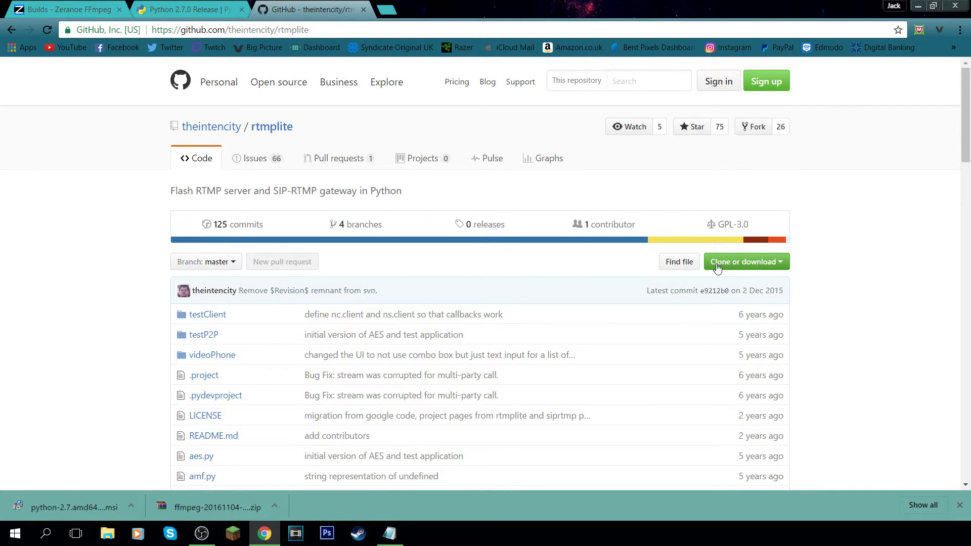
# - Download the rtmplite repository as a ZIP via Clone or download
pyautogui.scroll(-1, 858, 243)
pyautogui.scroll(1, 810, 261)
pyautogui.click(763, 267)
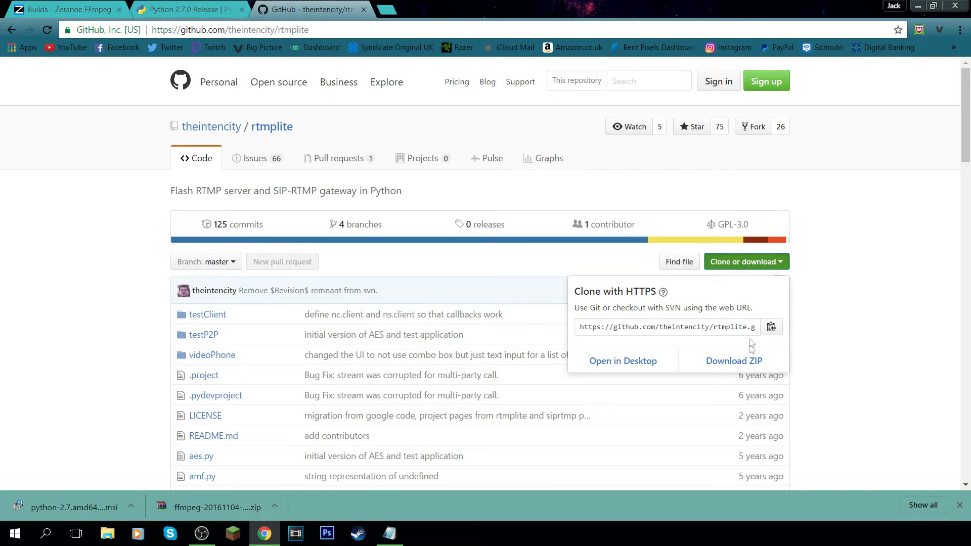
pyautogui.click(740, 362)
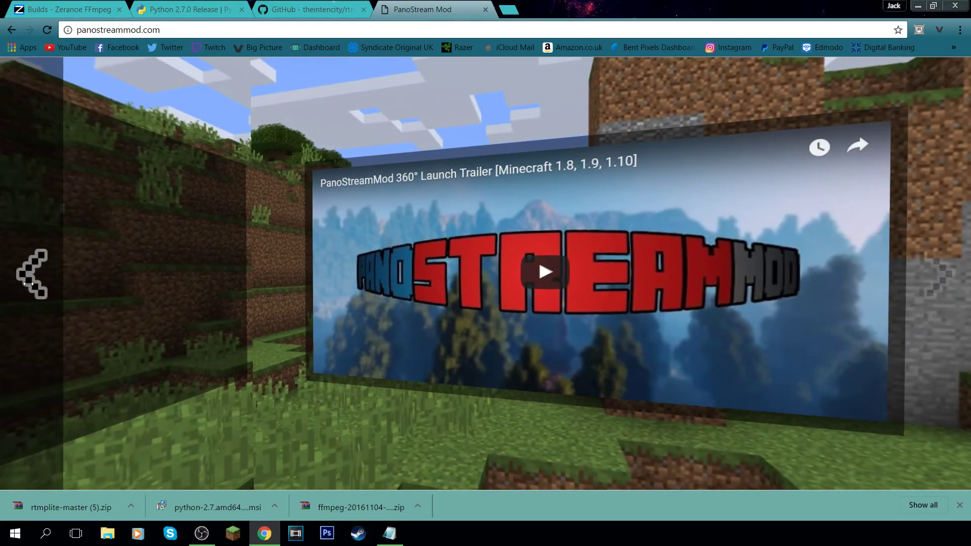
# - Rotate to the Download panel and request the mod for Minecraft 1.9.4/1.10.2
pyautogui.click(28, 284)
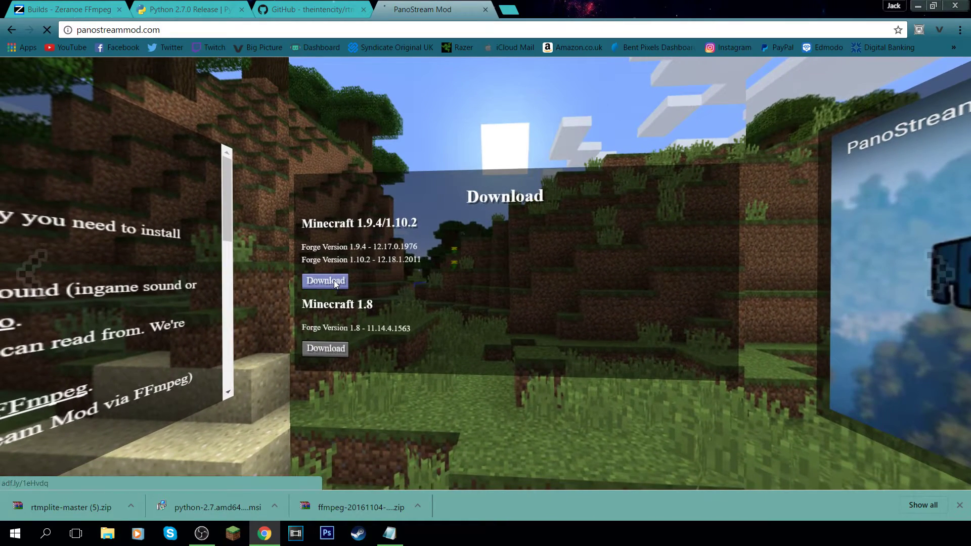
pyautogui.click(334, 281)
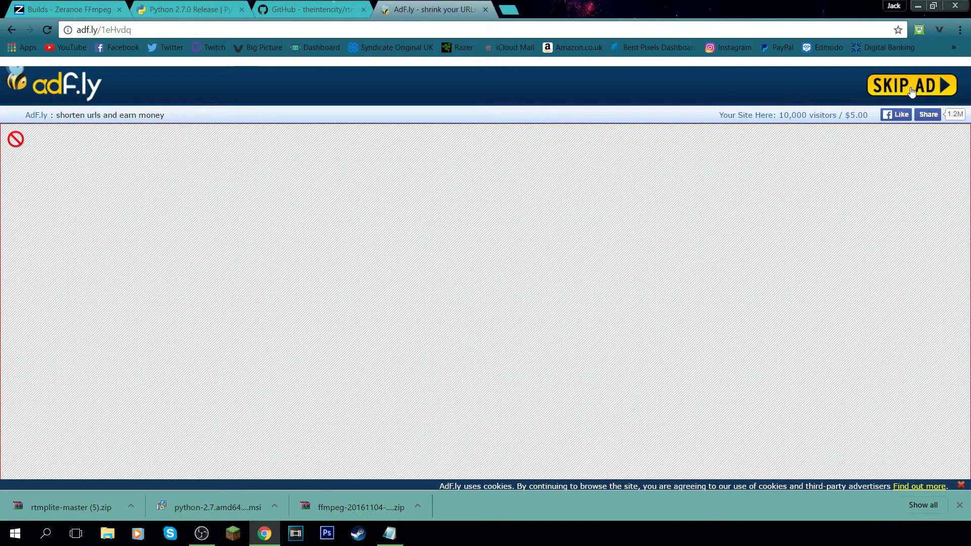
# - Skip the adf.ly ad to start the mod download and return to the PanoStream site
pyautogui.click(915, 88)
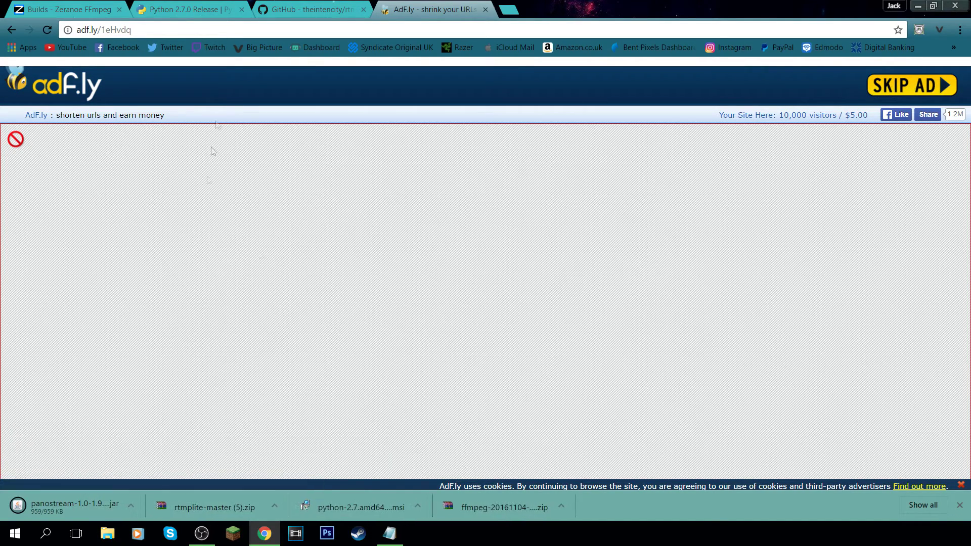
pyautogui.click(264, 7)
pyautogui.click(449, 5)
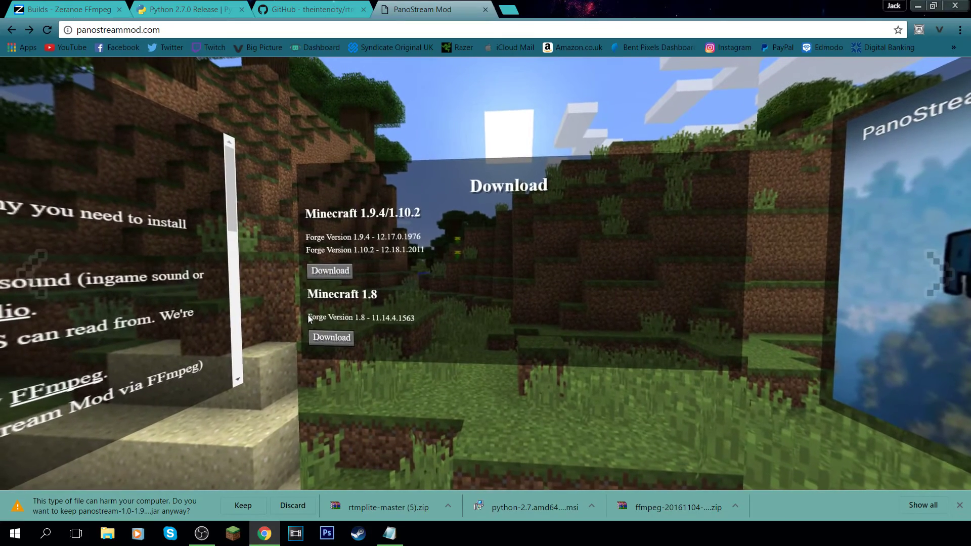
# - Highlight the Forge Version 1.8 and 1.10.2 lines on the PanoStream page
pyautogui.moveTo(309, 317); pyautogui.dragTo(423, 305)
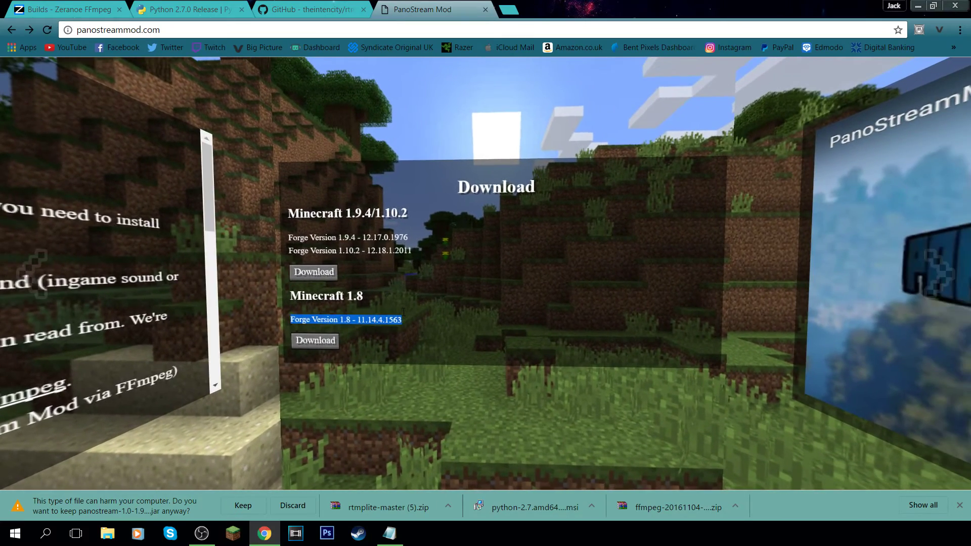
pyautogui.click(423, 304)
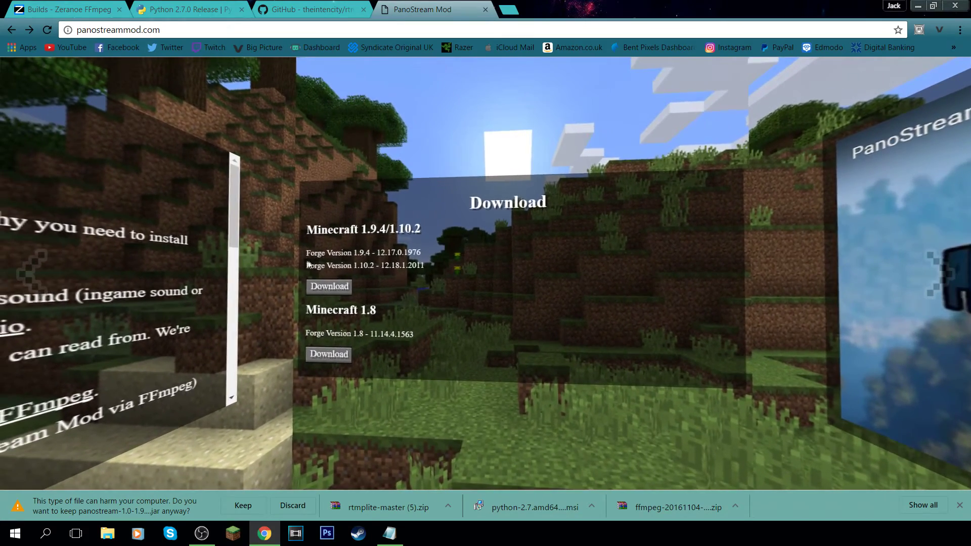
pyautogui.moveTo(287, 265); pyautogui.dragTo(413, 260)
pyautogui.click(413, 260)
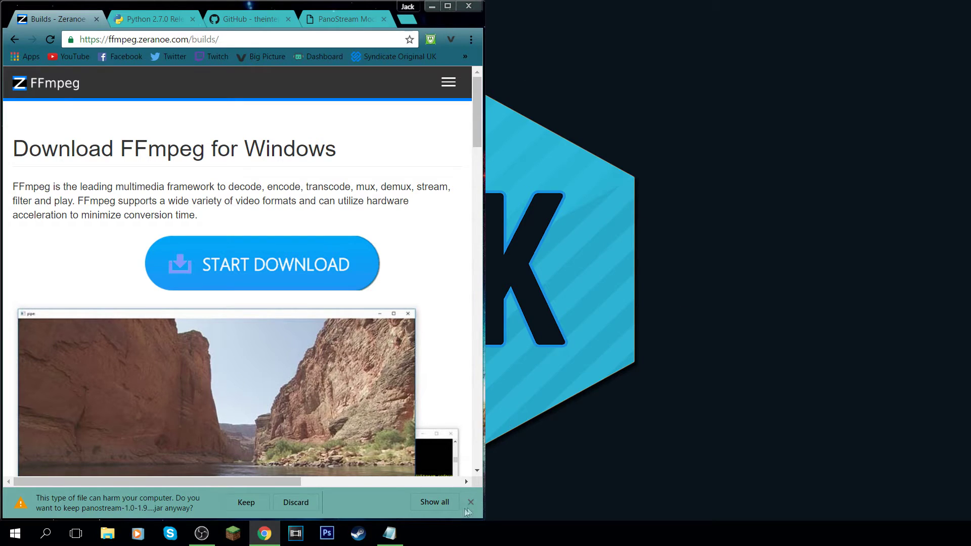
# - Drag the FFmpeg zip, Python installer and kept PanoStream jar onto the desktop
pyautogui.moveTo(483, 488); pyautogui.dragTo(837, 440)
pyautogui.moveTo(722, 512); pyautogui.dragTo(936, 283)
pyautogui.moveTo(536, 505); pyautogui.dragTo(936, 152)
pyautogui.moveTo(384, 504); pyautogui.dragTo(908, 60)
pyautogui.click(238, 505)
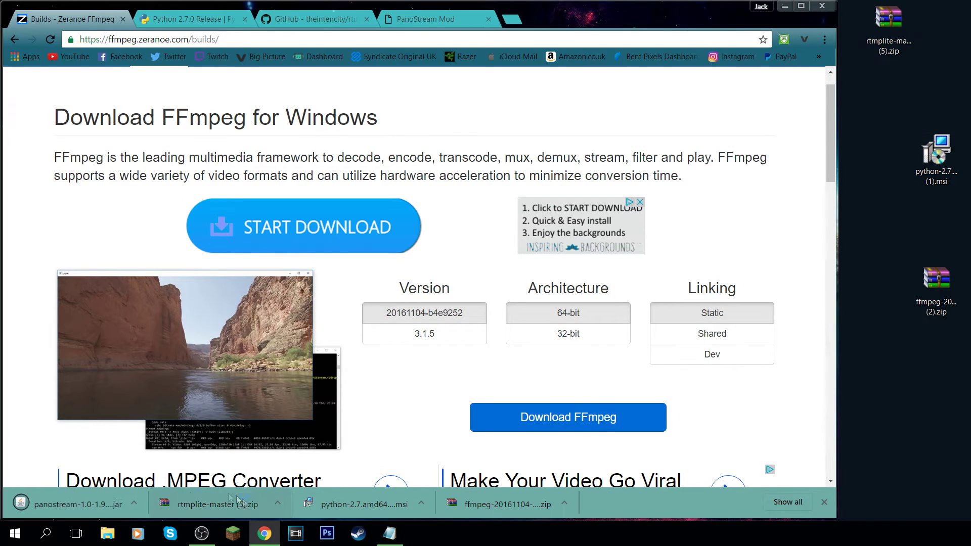
pyautogui.moveTo(64, 505); pyautogui.dragTo(935, 354)
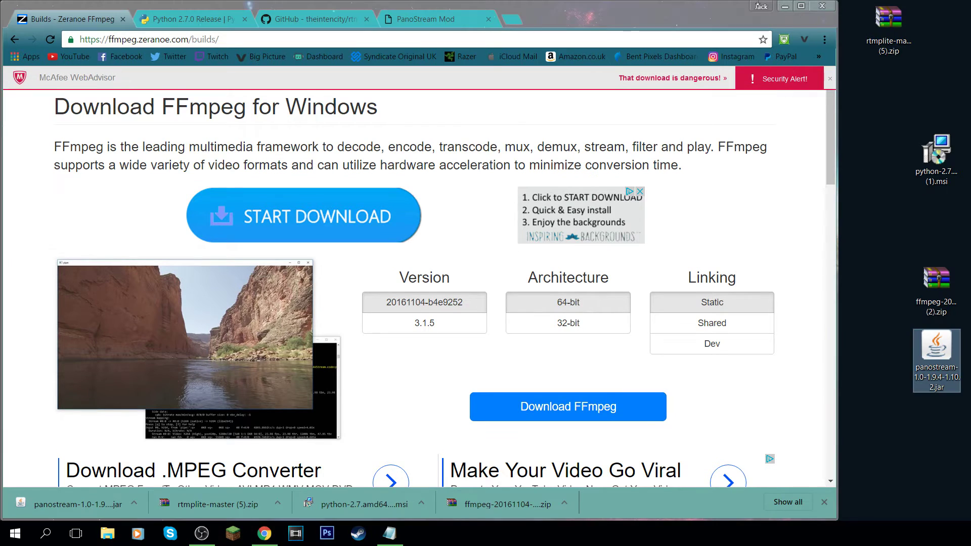
# - Minimize Chrome and arrange the downloaded files, with the rtmplite zip on top
pyautogui.click(785, 6)
pyautogui.moveTo(937, 346); pyautogui.dragTo(649, 284)
pyautogui.moveTo(936, 281); pyautogui.dragTo(648, 218)
pyautogui.moveTo(936, 151); pyautogui.dragTo(658, 147)
pyautogui.moveTo(891, 30); pyautogui.dragTo(421, 144)
# - Show the WinRAR Extract Here menu for rtmplite-master (5).zip
pyautogui.rightClick(361, 219)
pyautogui.click(454, 175)
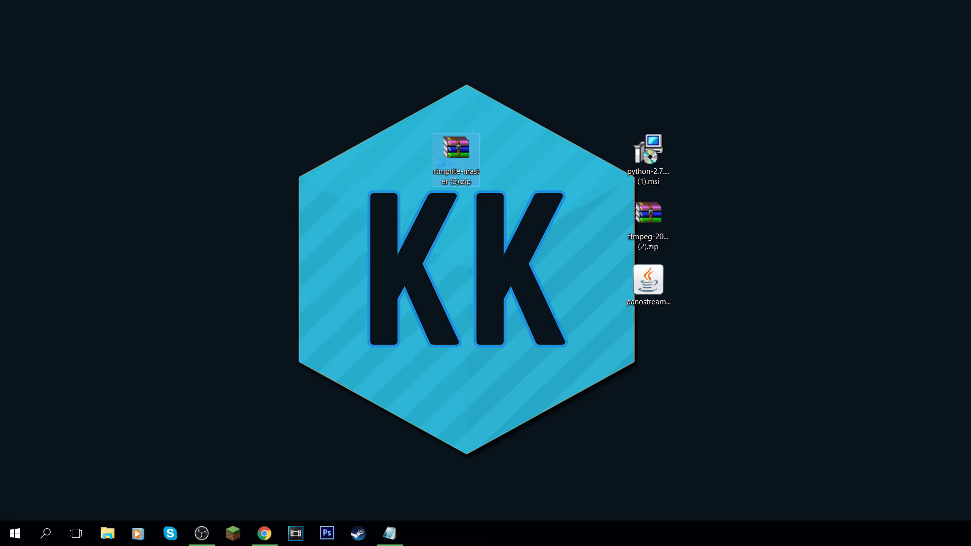
pyautogui.rightClick(448, 161)
pyautogui.click(396, 132)
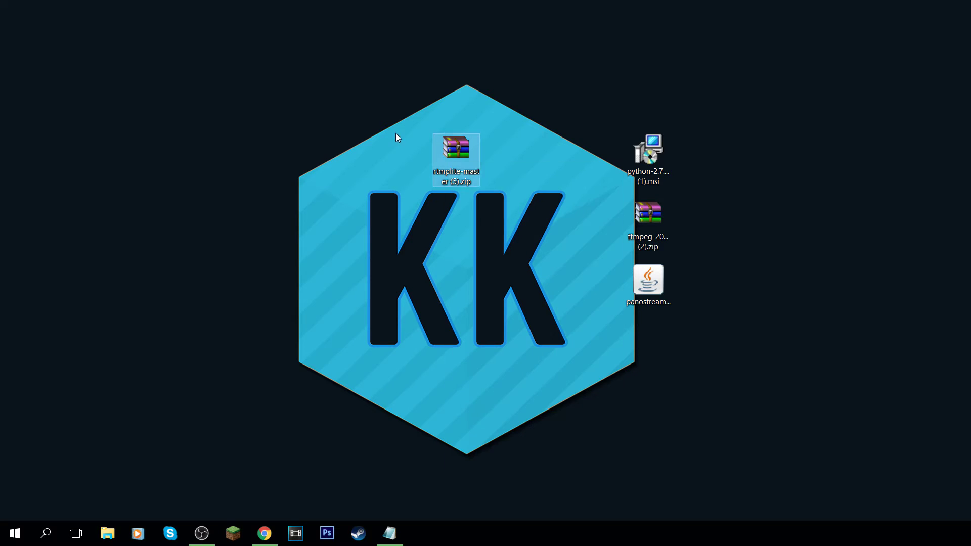
pyautogui.doubleClick(453, 153)
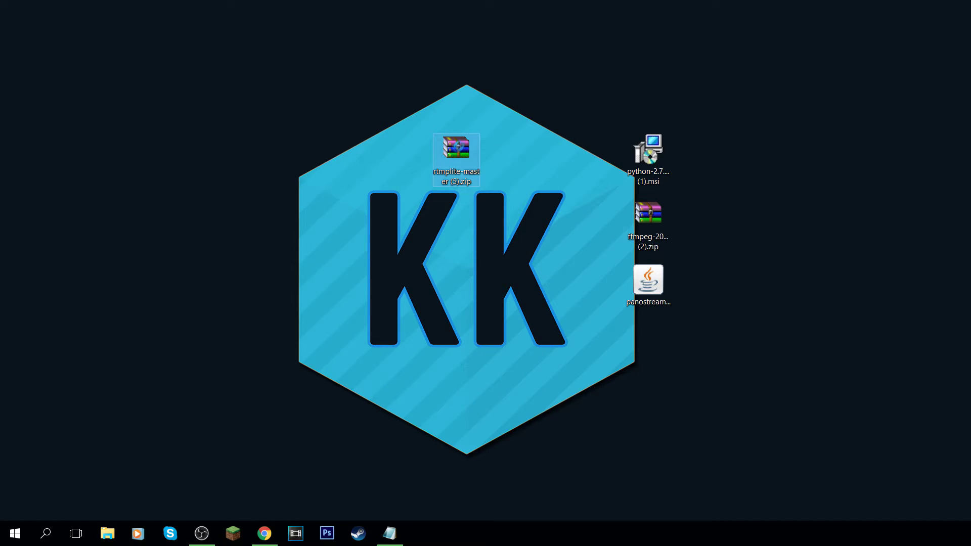
pyautogui.rightClick(456, 149)
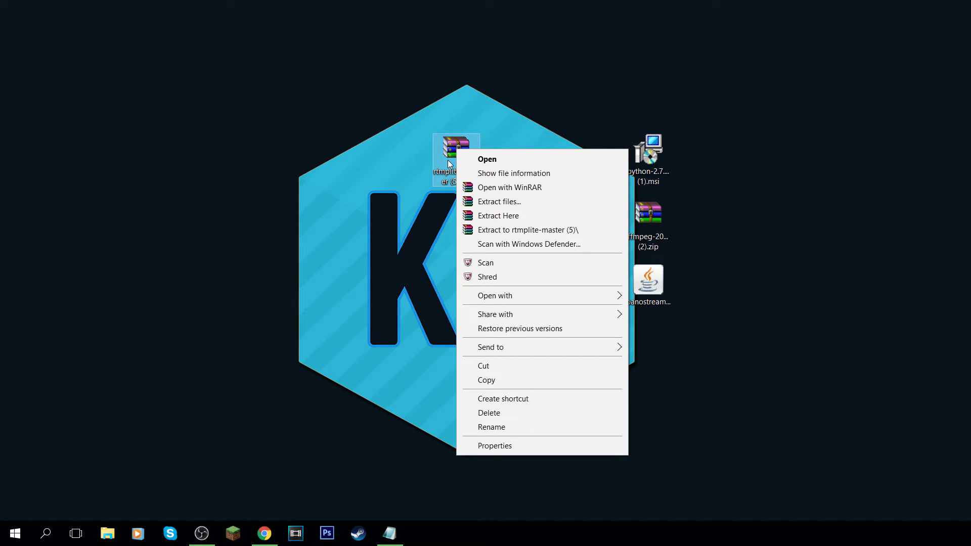